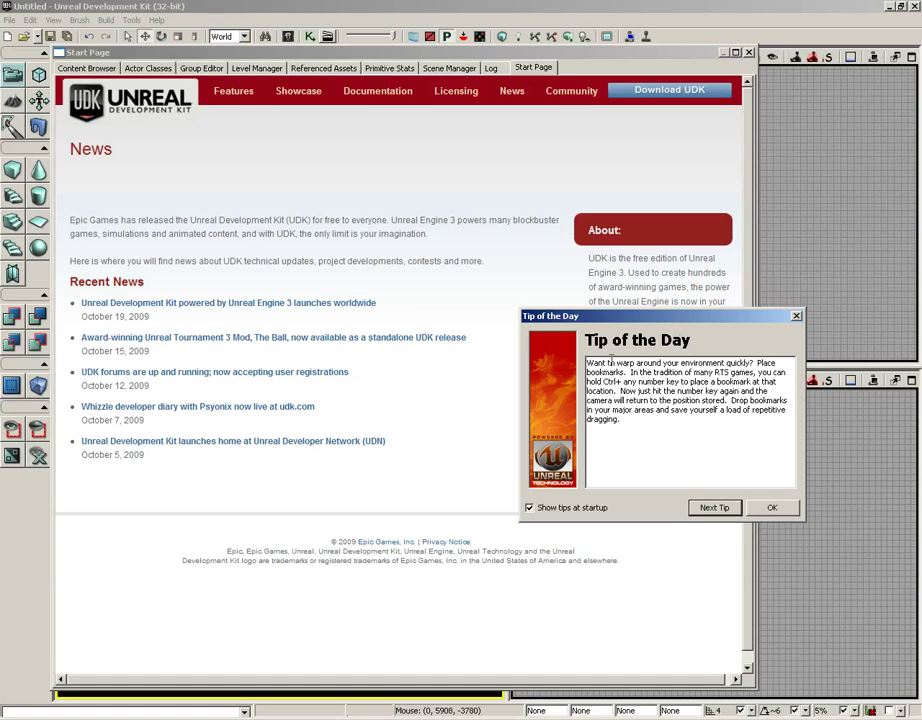
Advance two tips to reach the one on excluding Content Browser search terms with a minus symbol.
{"action": "left_click", "coordinate": [710, 508]}
{"action": "left_click", "coordinate": [710, 508]}
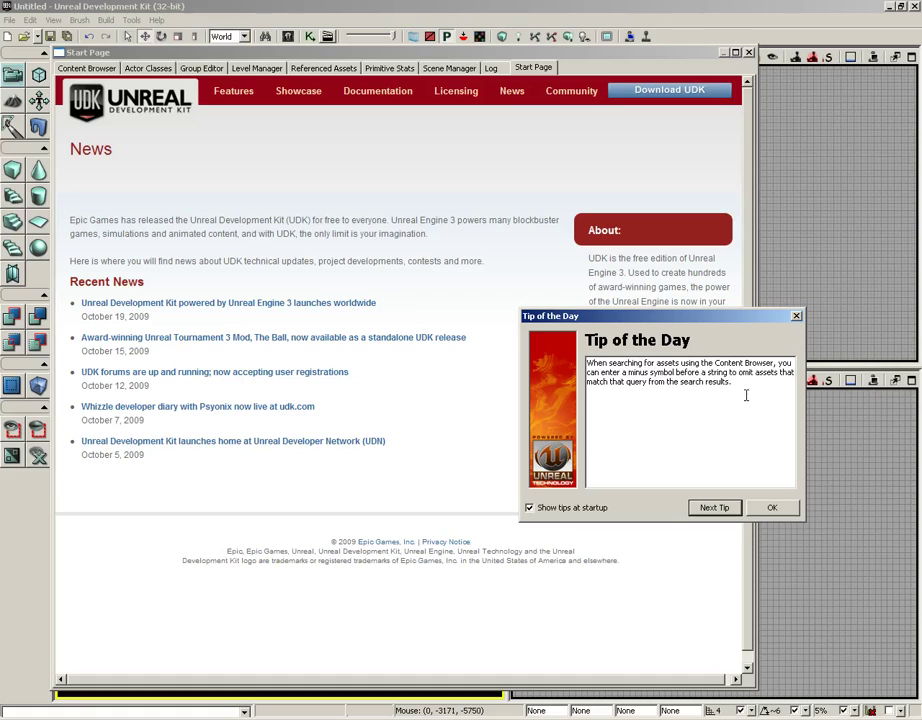
Close the Tip of the Day dialog to reveal the Start Page.
{"action": "left_click", "coordinate": [796, 316]}
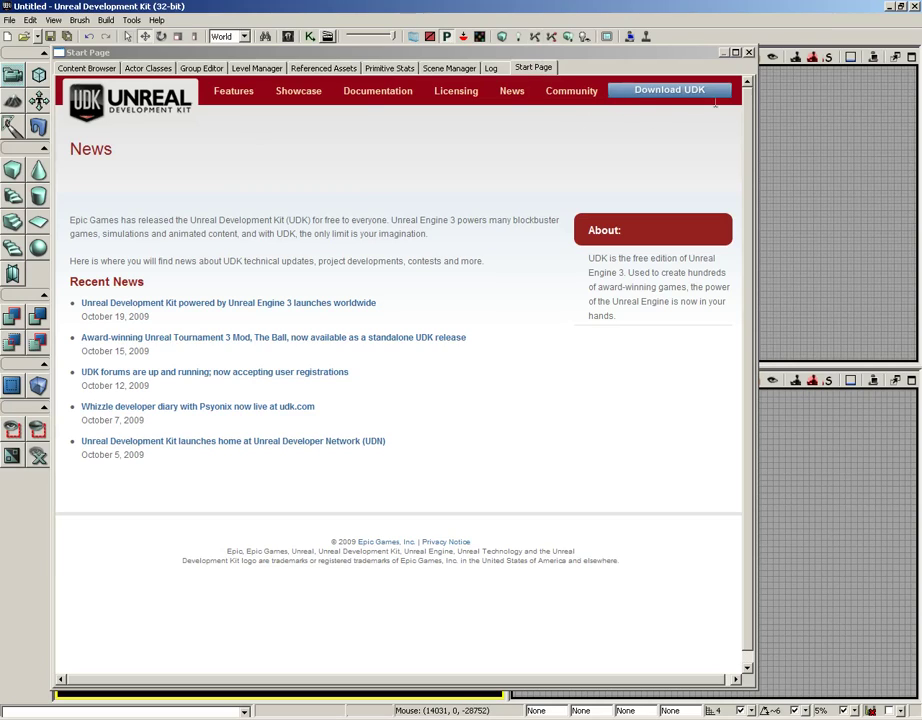
{"action": "left_click", "coordinate": [748, 53]}
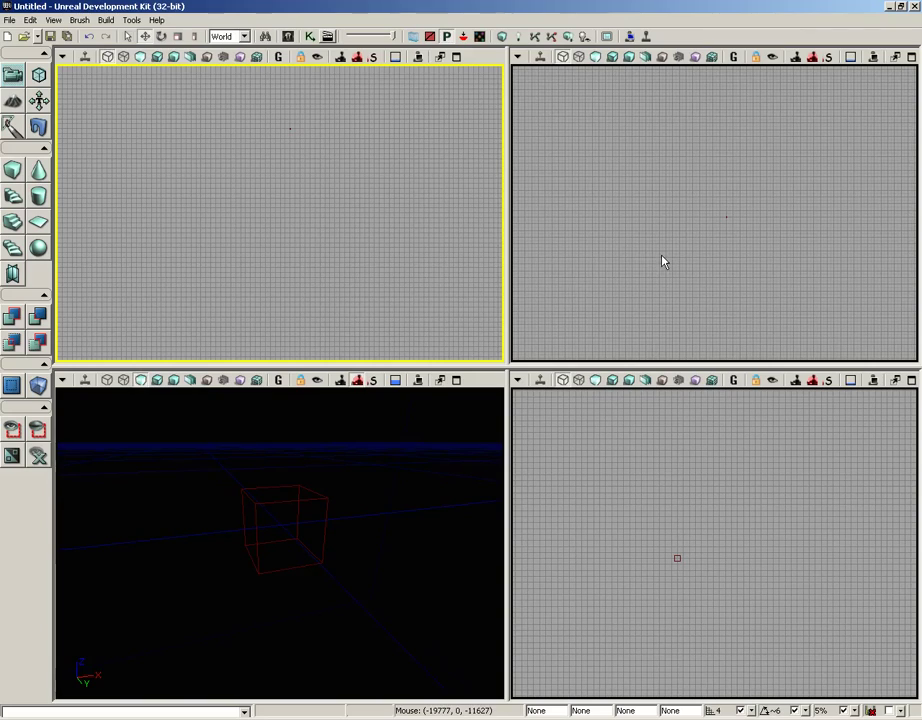
Open VCTF-Sandstorm.udk from the Maps folder via File > Open.
{"action": "left_click", "coordinate": [9, 21]}
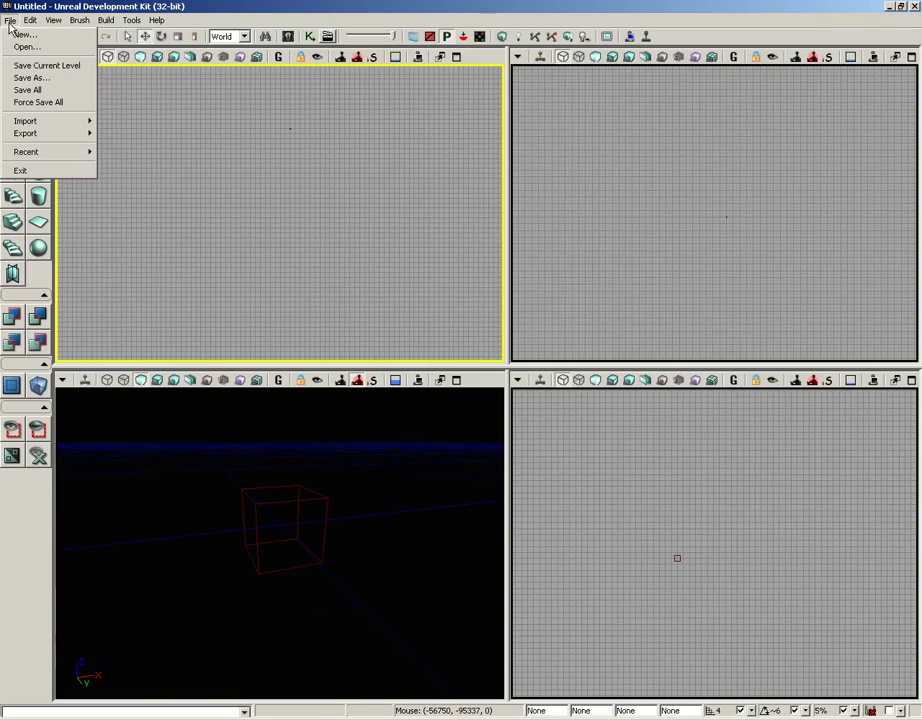
{"action": "left_click", "coordinate": [17, 50]}
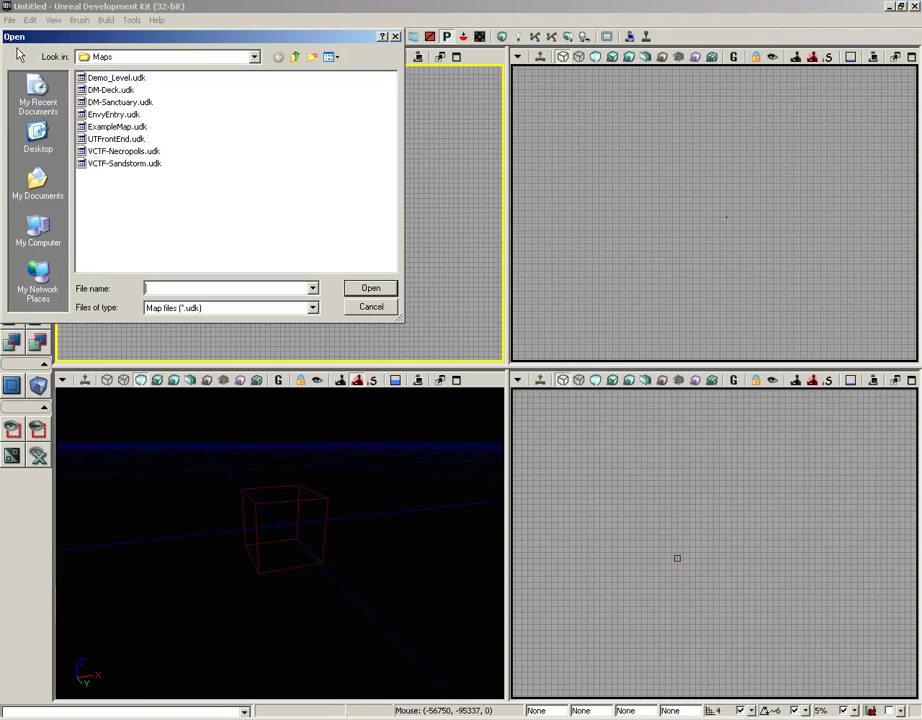
{"action": "left_click", "coordinate": [122, 164]}
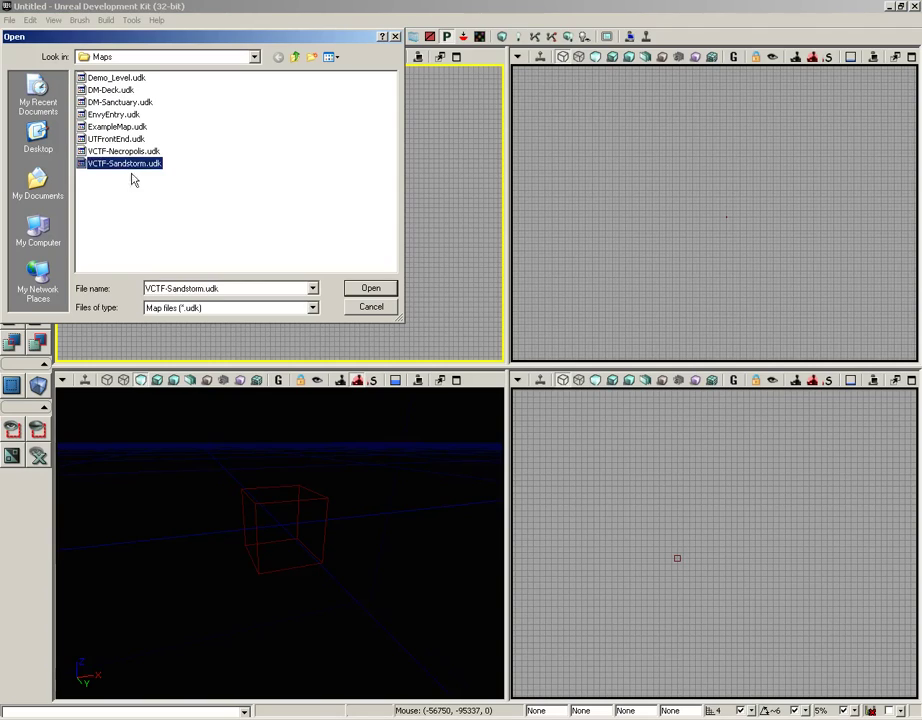
{"action": "left_click", "coordinate": [372, 290]}
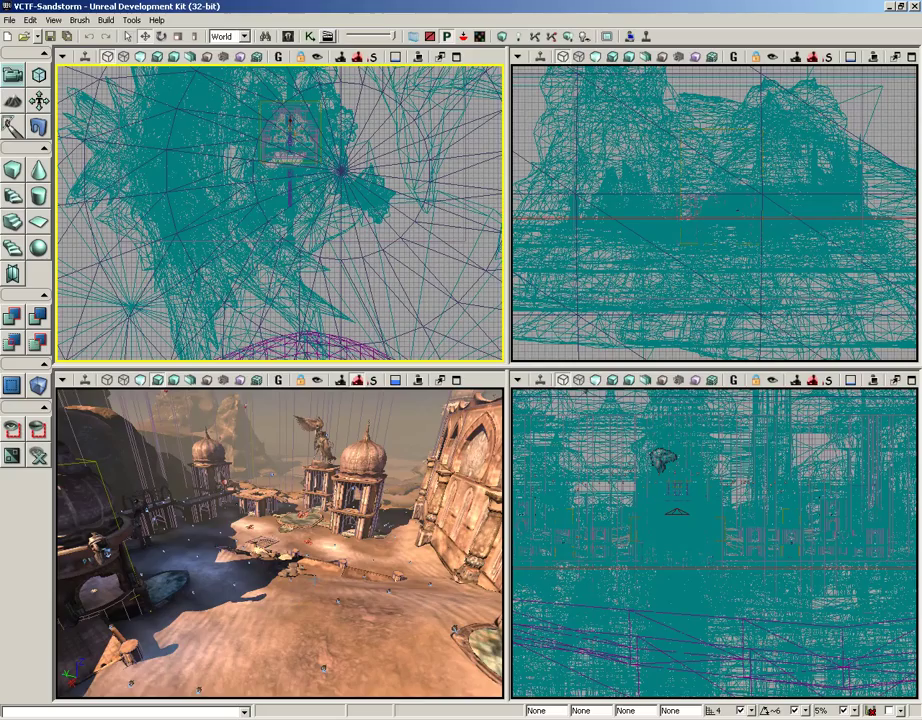
Fly the perspective camera past the arched building and around the plaza to the domed tower.
{"action": "left_click_drag", "start_coordinate": [300, 512], "coordinate": [323, 516]}
{"action": "right_click_drag", "start_coordinate": [323, 507], "coordinate": [323, 498]}
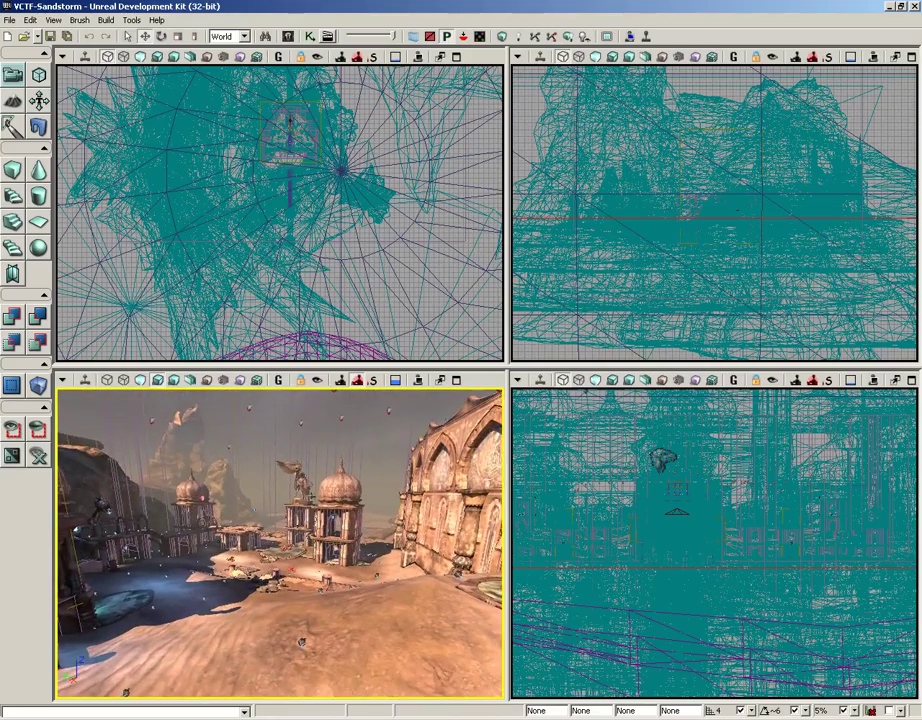
{"action": "left_click_drag", "start_coordinate": [226, 380], "coordinate": [266, 371]}
{"action": "right_click_drag", "start_coordinate": [280, 540], "coordinate": [287, 502]}
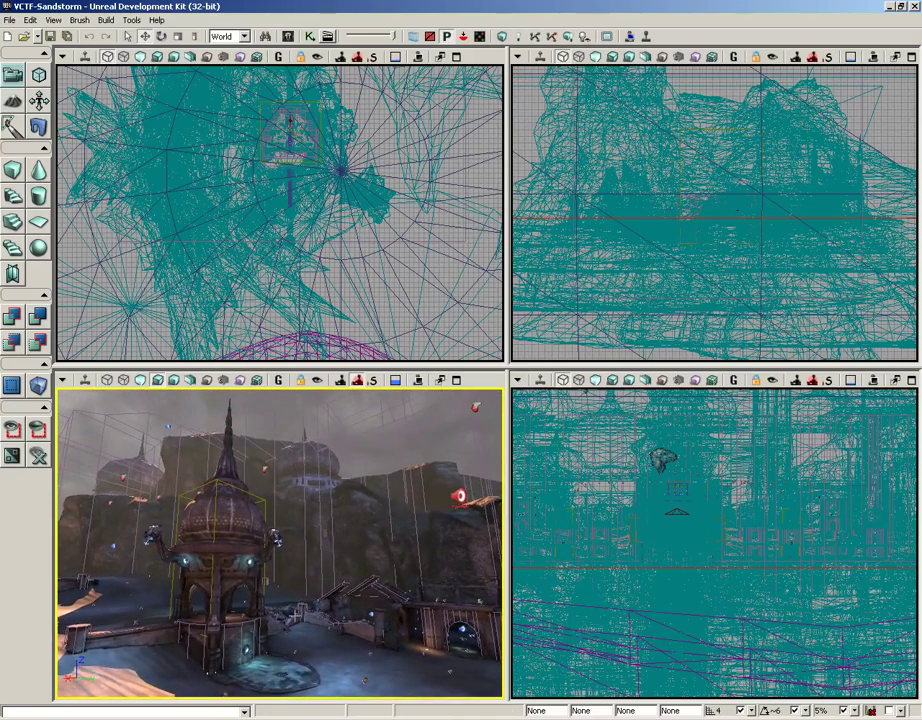
{"action": "right_click_drag", "start_coordinate": [320, 605], "coordinate": [330, 566]}
{"action": "left_click_drag", "start_coordinate": [330, 566], "coordinate": [342, 575]}
{"action": "right_click_drag", "start_coordinate": [363, 596], "coordinate": [320, 594]}
{"action": "left_click_drag", "start_coordinate": [354, 560], "coordinate": [510, 400]}
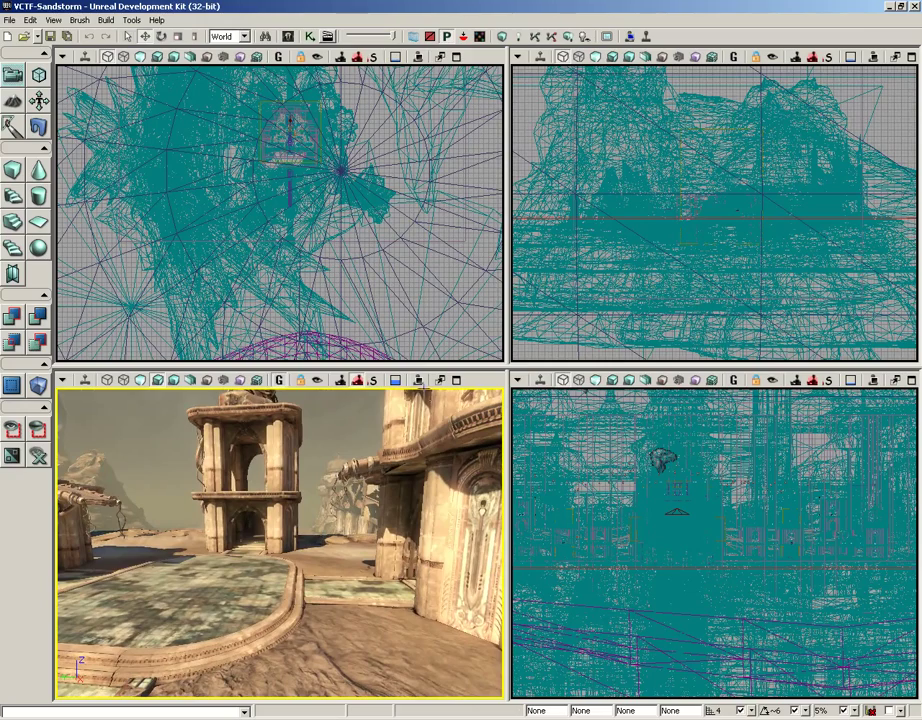
{"action": "left_click", "coordinate": [420, 390]}
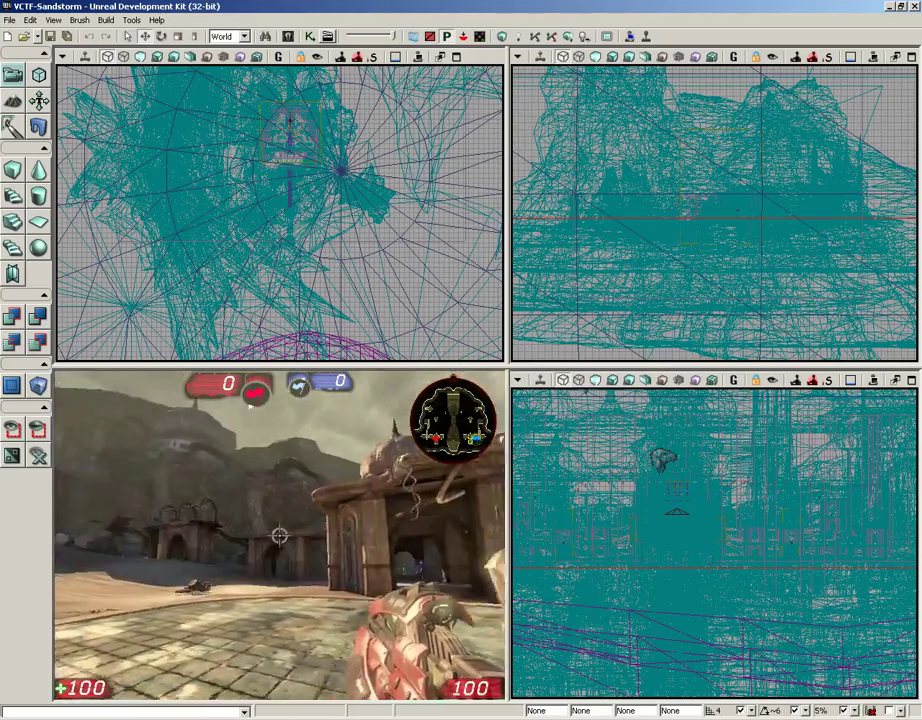
{"action": "key", "text": "e"}
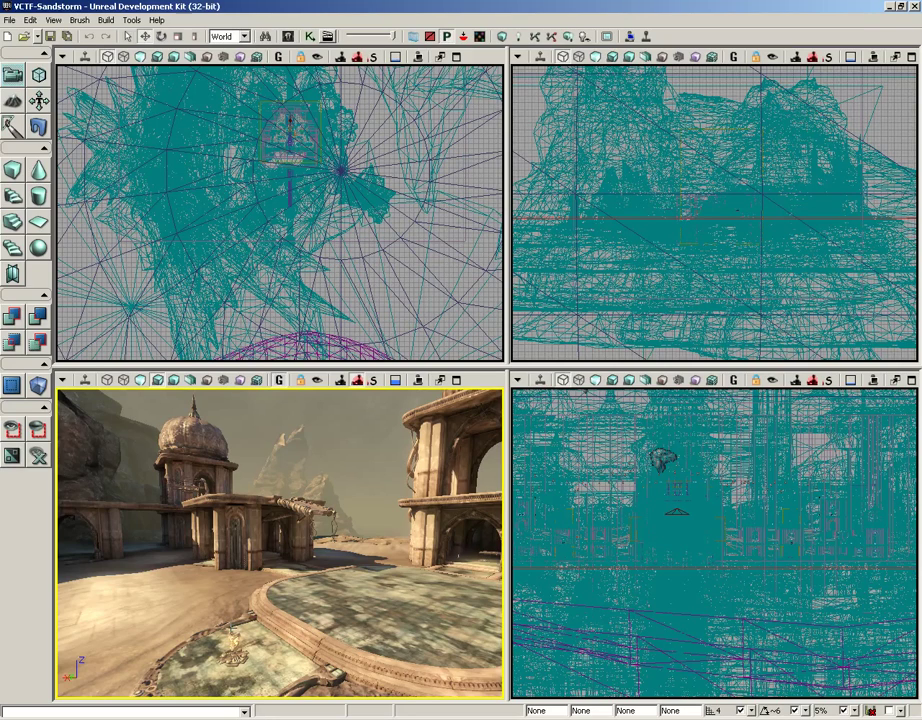
Rotate the perspective camera further left toward the domed pavilion and stairs.
{"action": "mouse_move", "coordinate": [160, 470]}
{"action": "right_mouse_down"}
{"action": "mouse_move", "coordinate": [115, 474]}
{"action": "mouse_move", "coordinate": [142, 474]}
{"action": "right_mouse_up"}
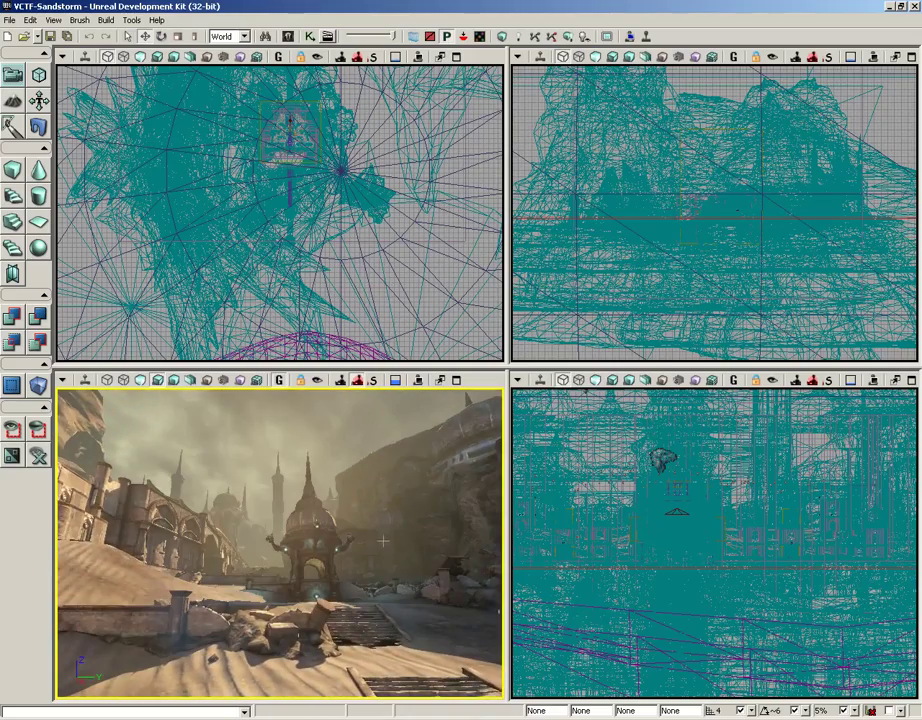
Wheel-zoom the Top, Side and Front wireframe viewports in and out to frame the skydome and buildings.
{"action": "scroll", "coordinate": [426, 232], "scroll_direction": "up", "scroll_amount": 4}
{"action": "scroll", "coordinate": [407, 168], "scroll_direction": "down", "scroll_amount": 3}
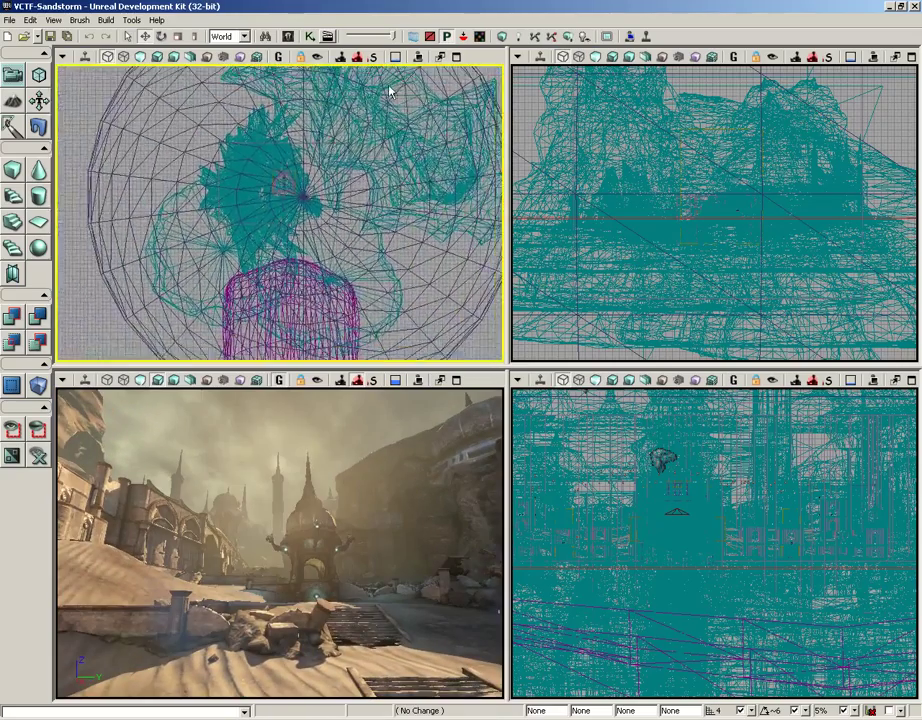
{"action": "left_click", "coordinate": [840, 205]}
{"action": "scroll", "coordinate": [700, 230], "scroll_direction": "up", "scroll_amount": 5}
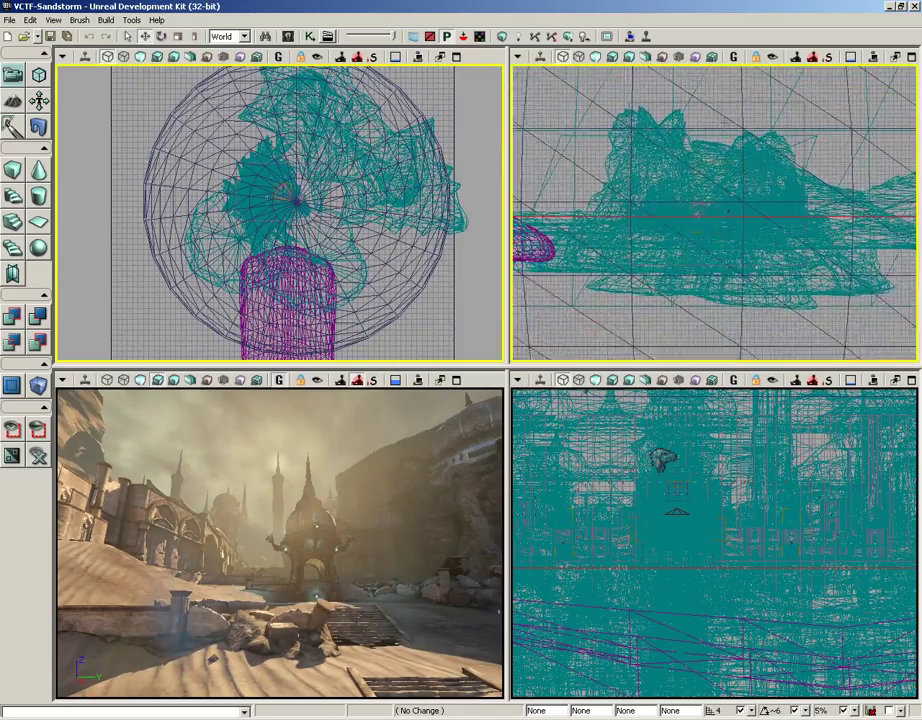
{"action": "scroll", "coordinate": [715, 212], "scroll_direction": "down", "scroll_amount": 4}
{"action": "left_click", "coordinate": [540, 400]}
{"action": "scroll", "coordinate": [700, 540], "scroll_direction": "up", "scroll_amount": 5}
{"action": "scroll", "coordinate": [703, 540], "scroll_direction": "down", "scroll_amount": 2}
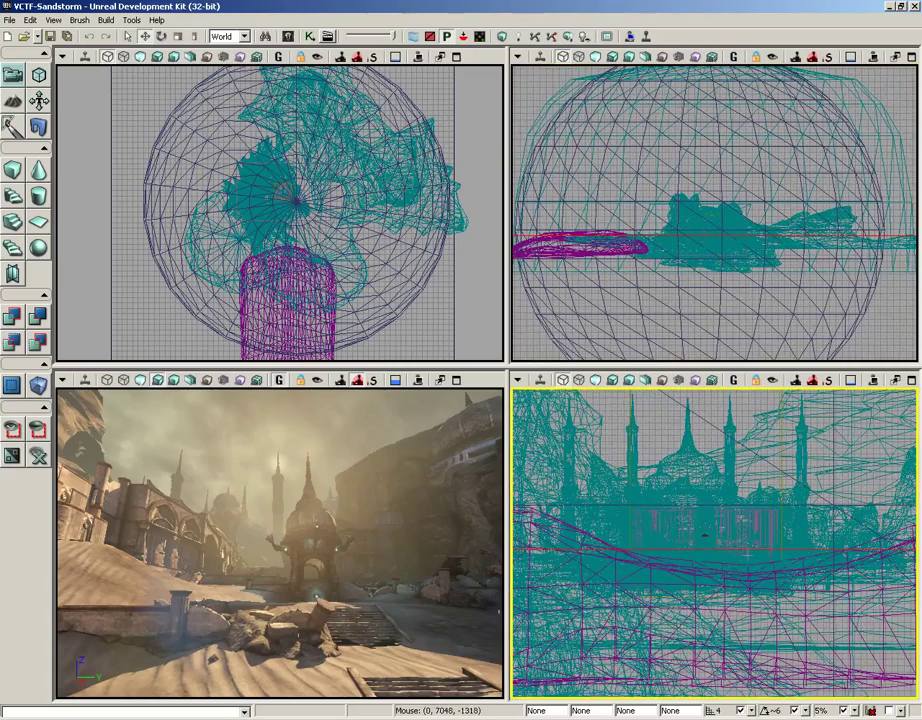
{"action": "scroll", "coordinate": [702, 558], "scroll_direction": "down", "scroll_amount": 2}
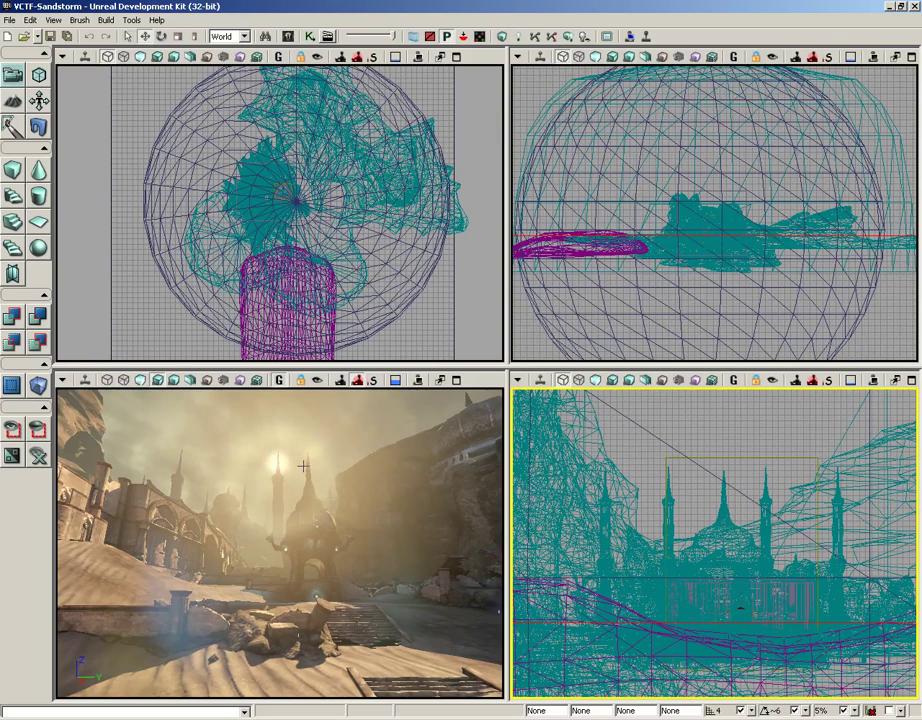
Look around the 3D view in Lighting Only mode, then switch back to Lit facing the domed buildings.
{"action": "left_click", "coordinate": [175, 383]}
{"action": "right_click_drag", "start_coordinate": [390, 470], "coordinate": [280, 425]}
{"action": "left_click", "coordinate": [141, 380]}
{"action": "right_click_drag", "start_coordinate": [95, 480], "coordinate": [164, 397]}
{"action": "left_click", "coordinate": [158, 380]}
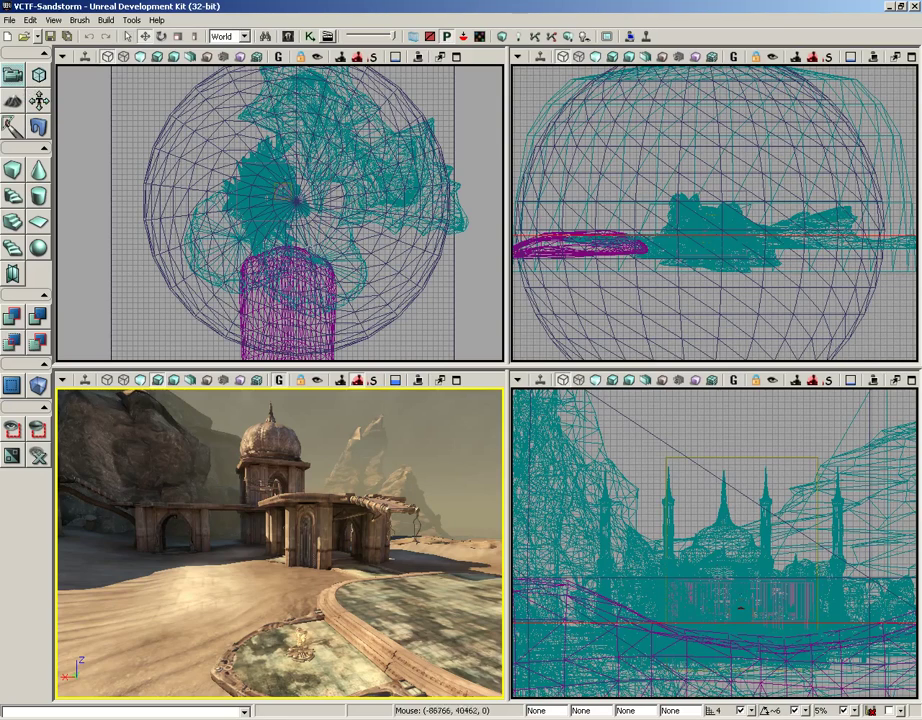
Fly the 3D camera forward across the sand courtyard and turn it toward the ornate tower.
{"action": "left_click_drag", "start_coordinate": [232, 434], "coordinate": [260, 428]}
{"action": "right_click_drag", "start_coordinate": [260, 428], "coordinate": [214, 420]}
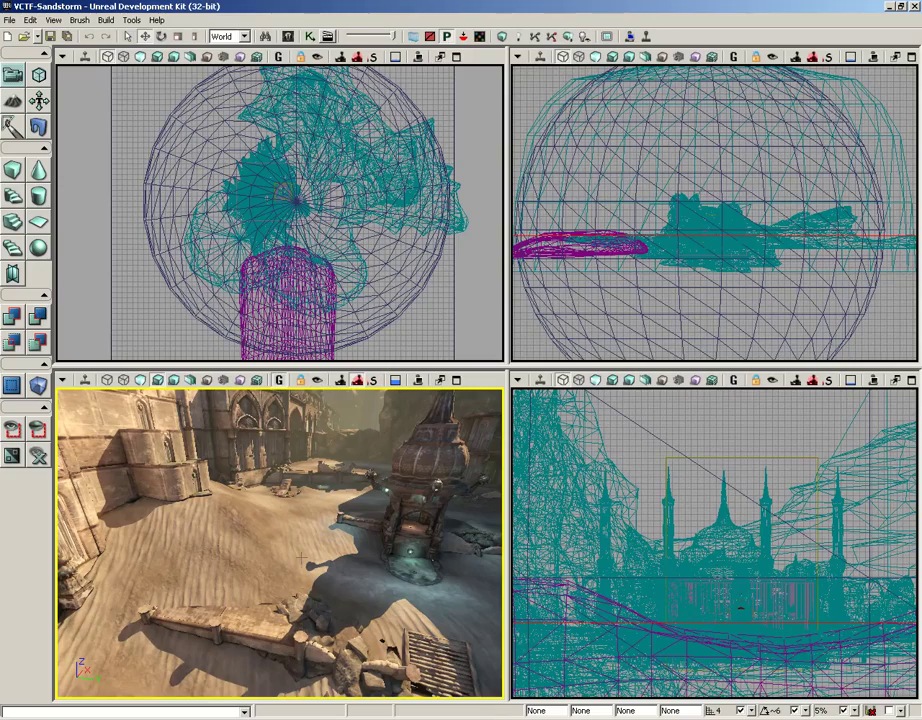
Fly up to the ornate tower, select its bulb dome and then its base mesh, and edit DrawScale.
{"action": "left_click_drag", "start_coordinate": [301, 557], "coordinate": [322, 350]}
{"action": "left_click", "coordinate": [291, 503]}
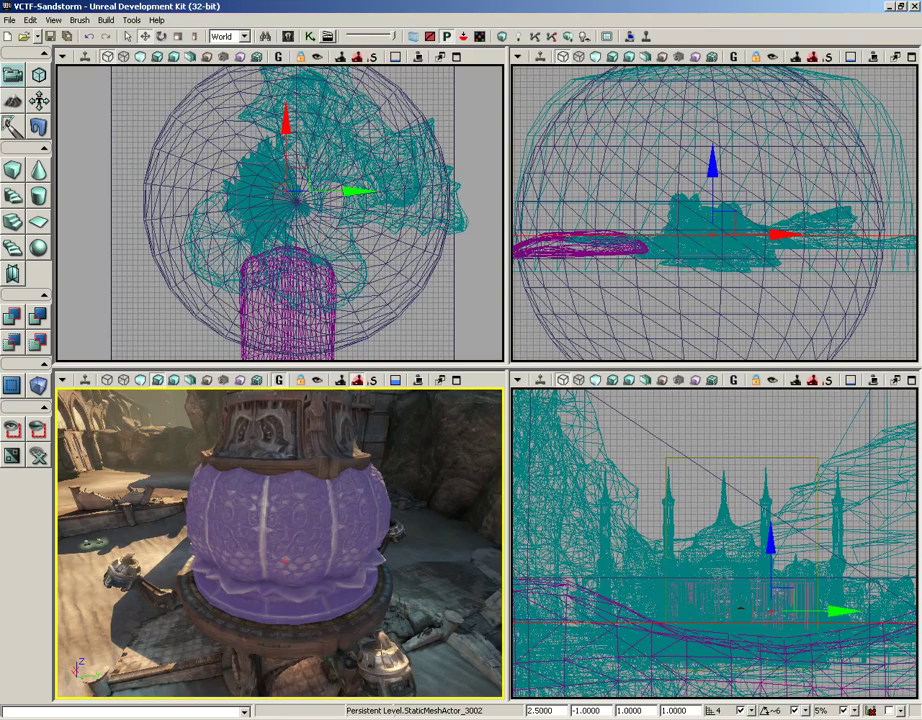
{"action": "left_click", "coordinate": [342, 660]}
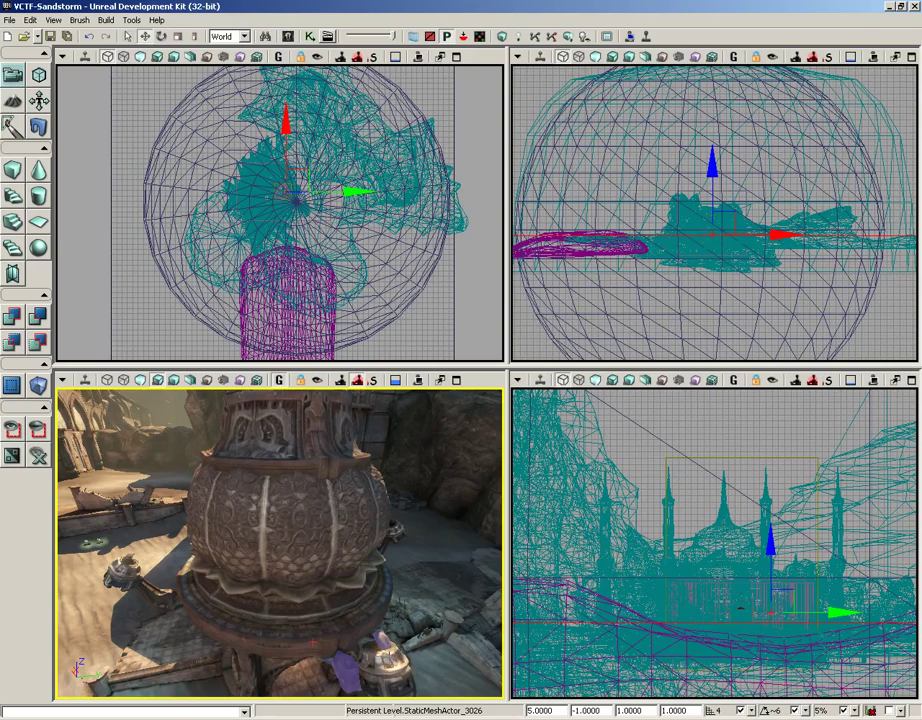
{"action": "left_click", "coordinate": [560, 707]}
{"action": "type", "text": "-"}
Select the magenta cylinder in the Top view, then a rock in 3D, then clear the selection.
{"action": "left_click", "coordinate": [320, 300]}
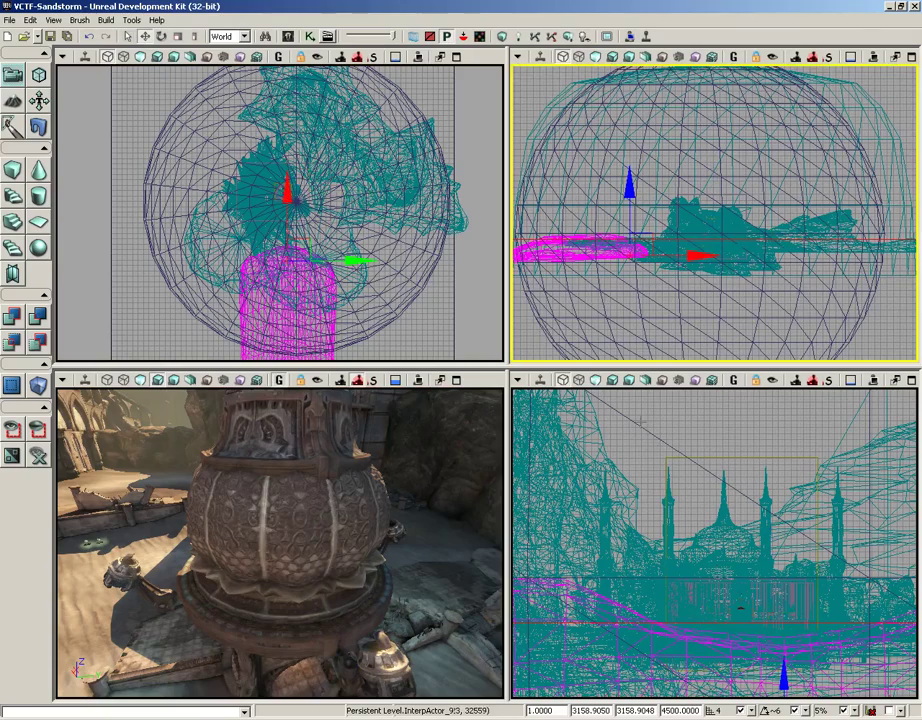
{"action": "left_click", "coordinate": [395, 450]}
{"action": "left_click", "coordinate": [620, 459]}
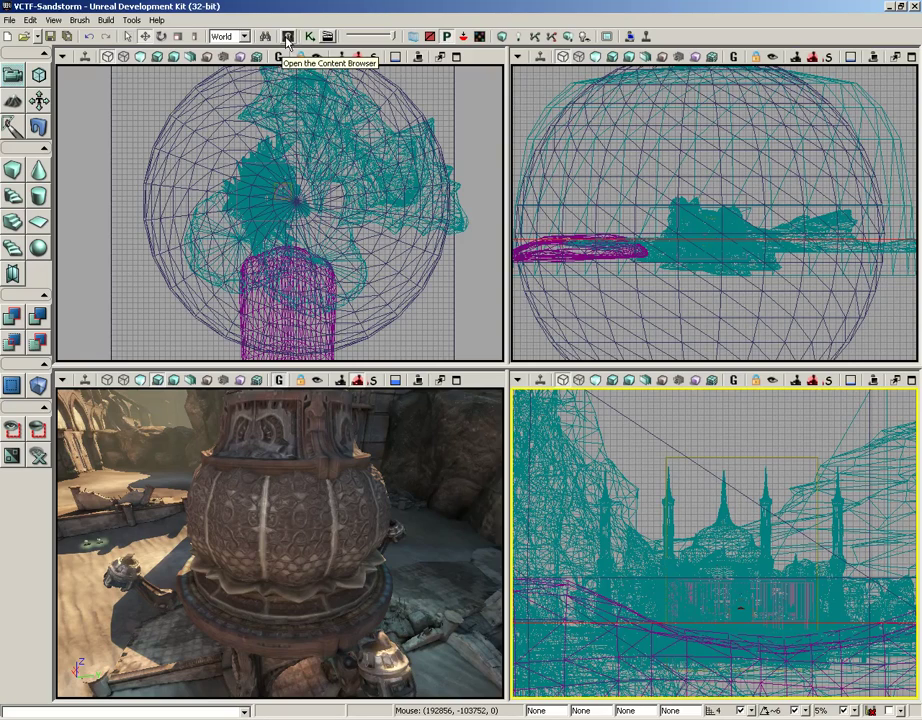
{"action": "left_click", "coordinate": [53, 20]}
{"action": "mouse_move", "coordinate": [59, 38]}
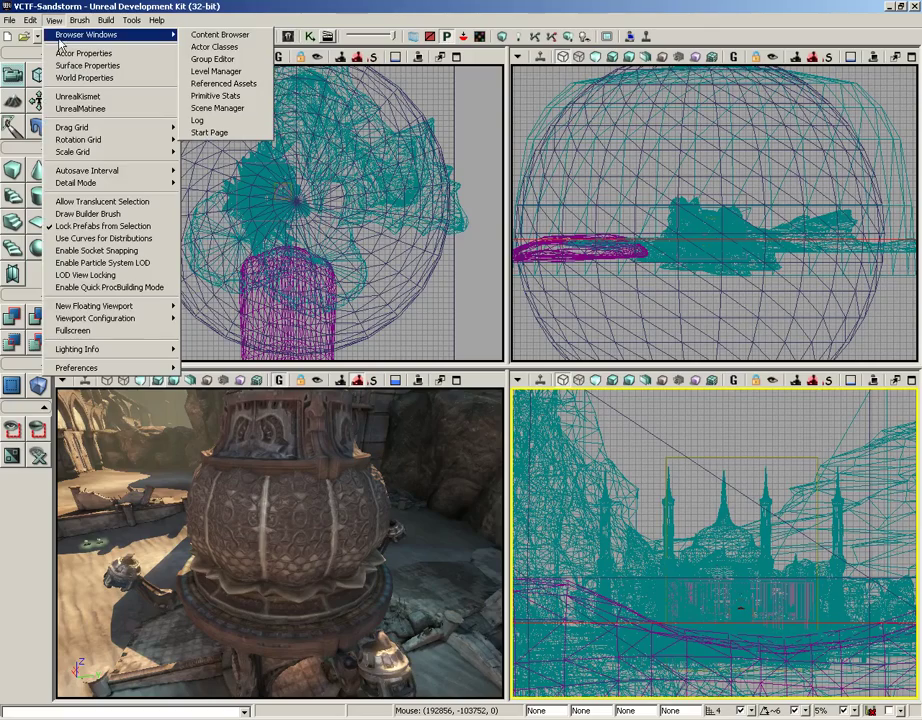
{"action": "left_click", "coordinate": [220, 37]}
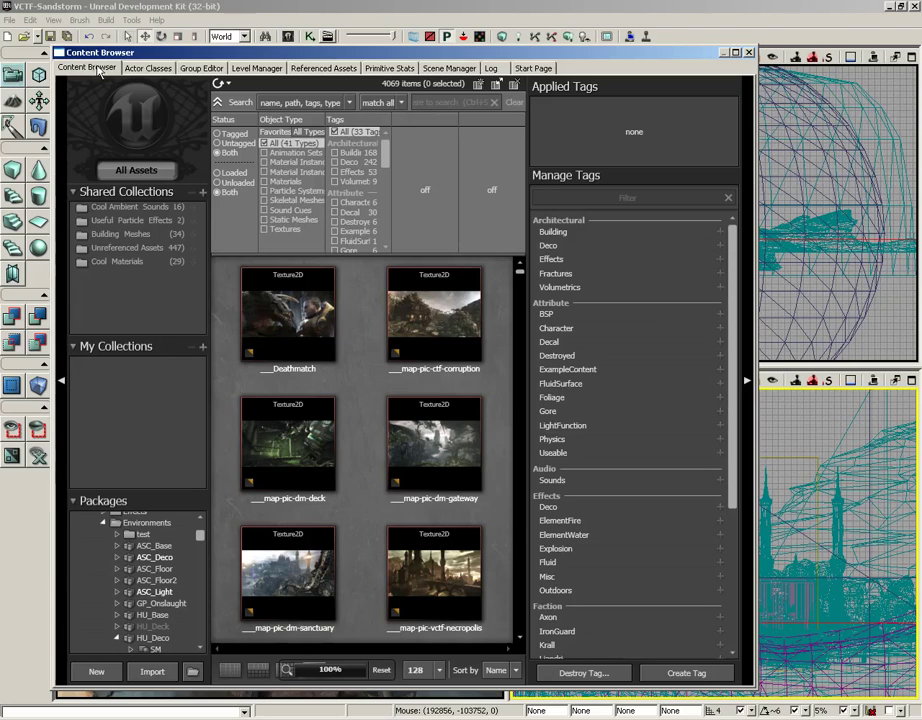
Show the Actor Classes tree, listing CameraActor, Emitter, Trigger and other placeable actors.
{"action": "left_click", "coordinate": [146, 67]}
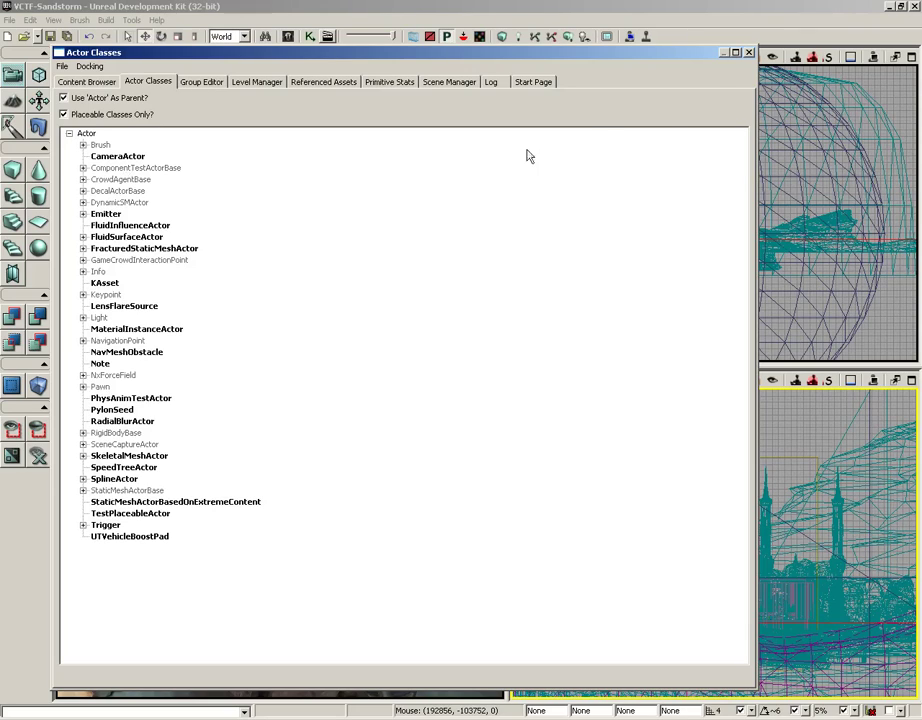
Close the floating Actor Classes browser to reveal all four level viewports.
{"action": "left_click", "coordinate": [748, 52]}
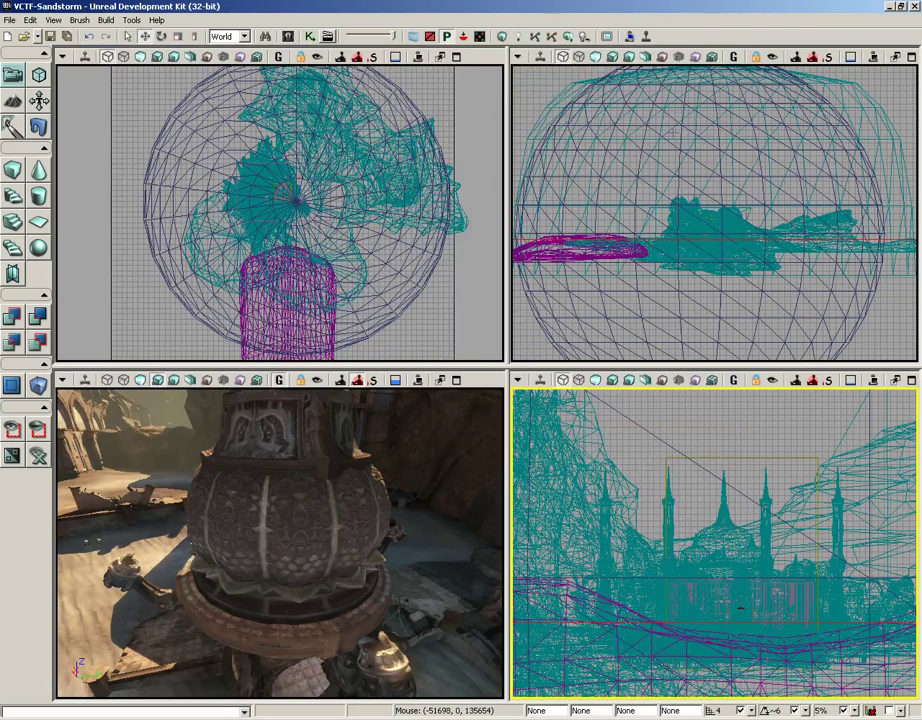